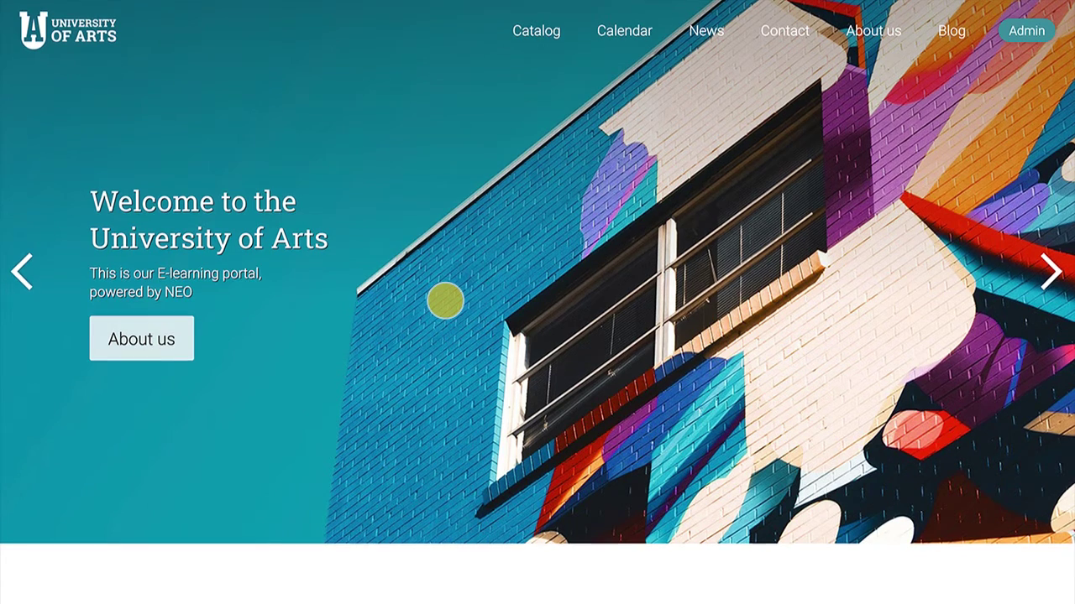
Step: Browse the portal homepage and its About us page, then go to the admin Portal settings
scroll(445, 301, "down", 1)
scroll(445, 300, "down", 4)
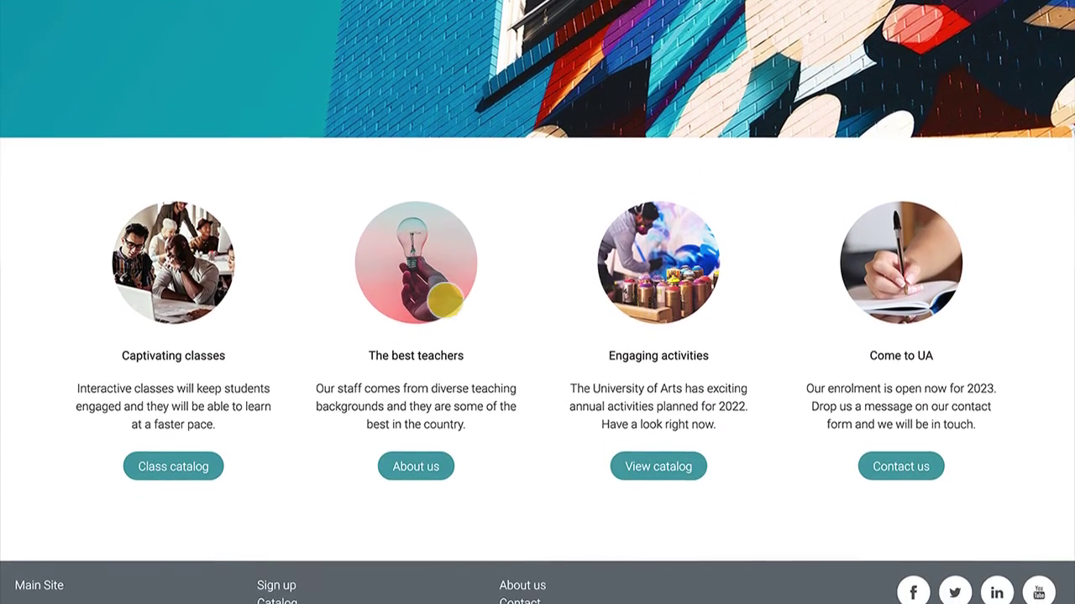
scroll(445, 300, "up", 2)
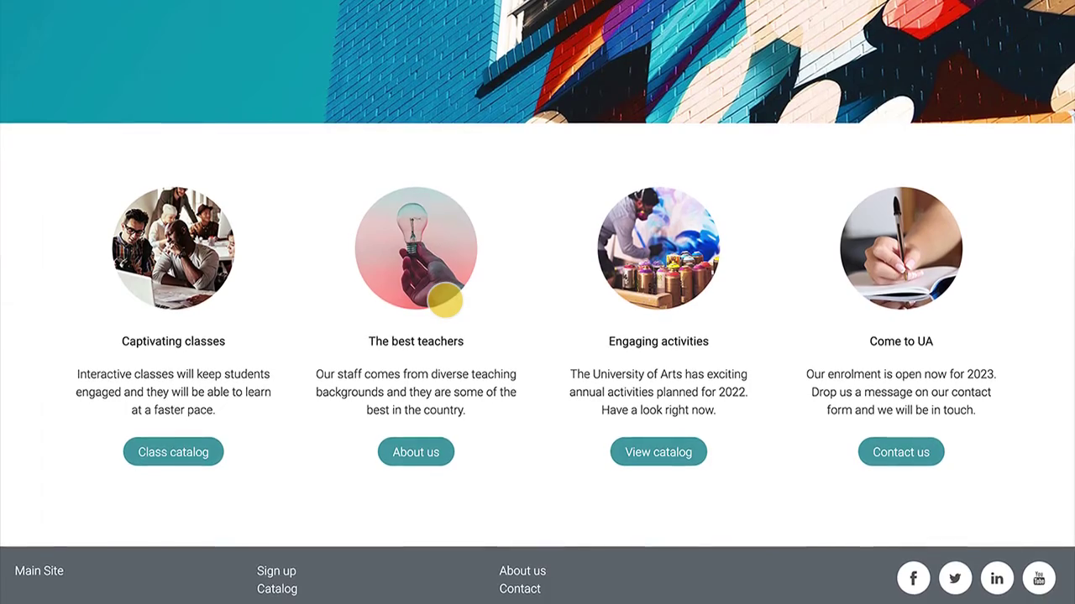
scroll(445, 301, "up", 4)
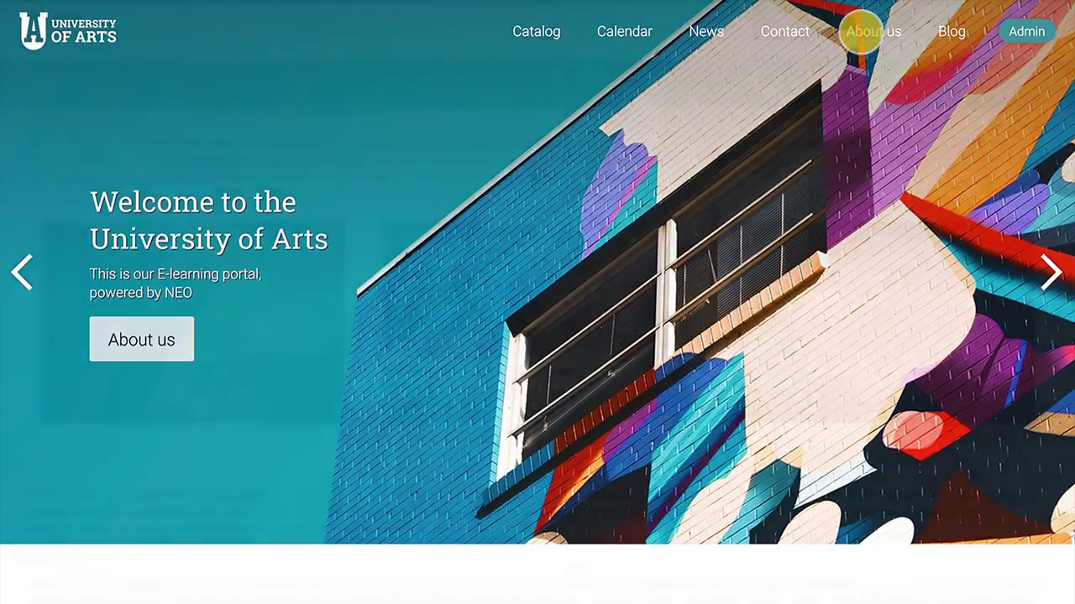
left_click(860, 32)
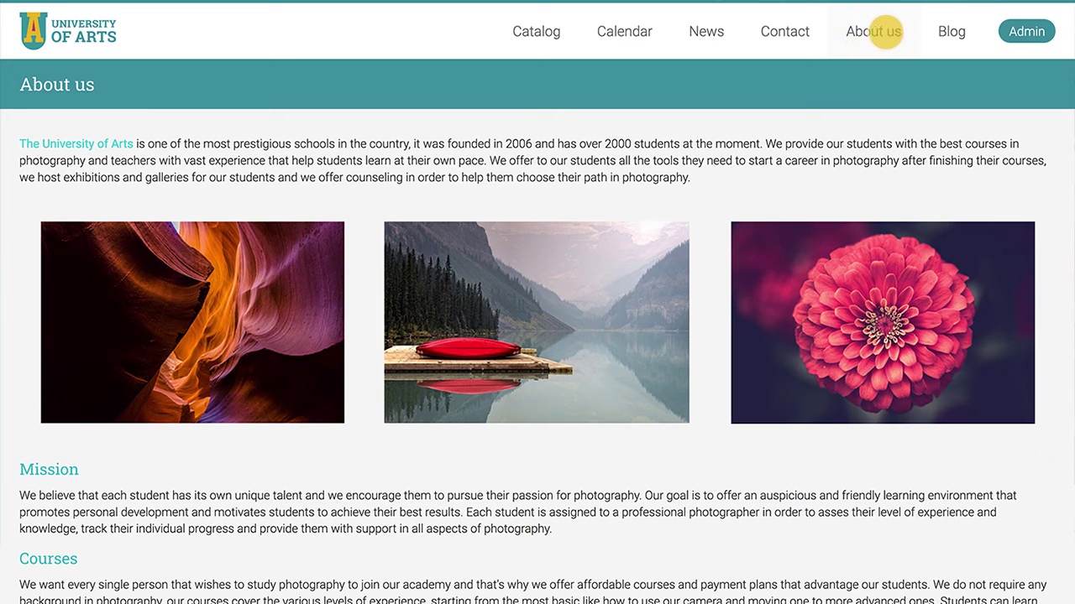
left_click(1025, 32)
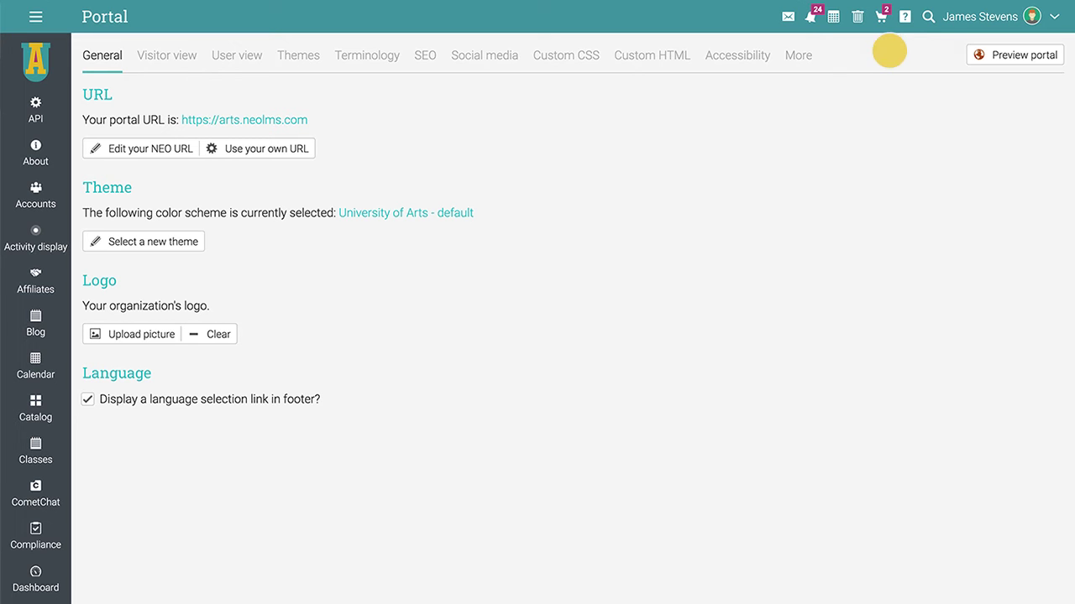
Step: Show the available themes, including the two custom University of Arts themes
left_click(149, 241)
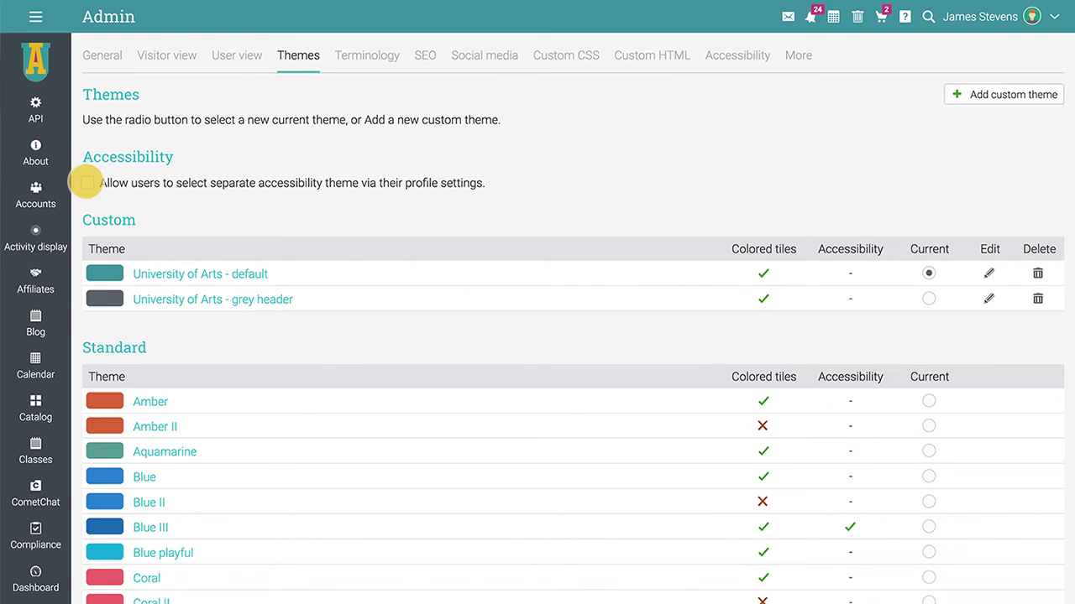
Step: Enable the Accessibility theme option, give a new custom theme a #2B559D top bar, then open Visitor view
left_click(87, 182)
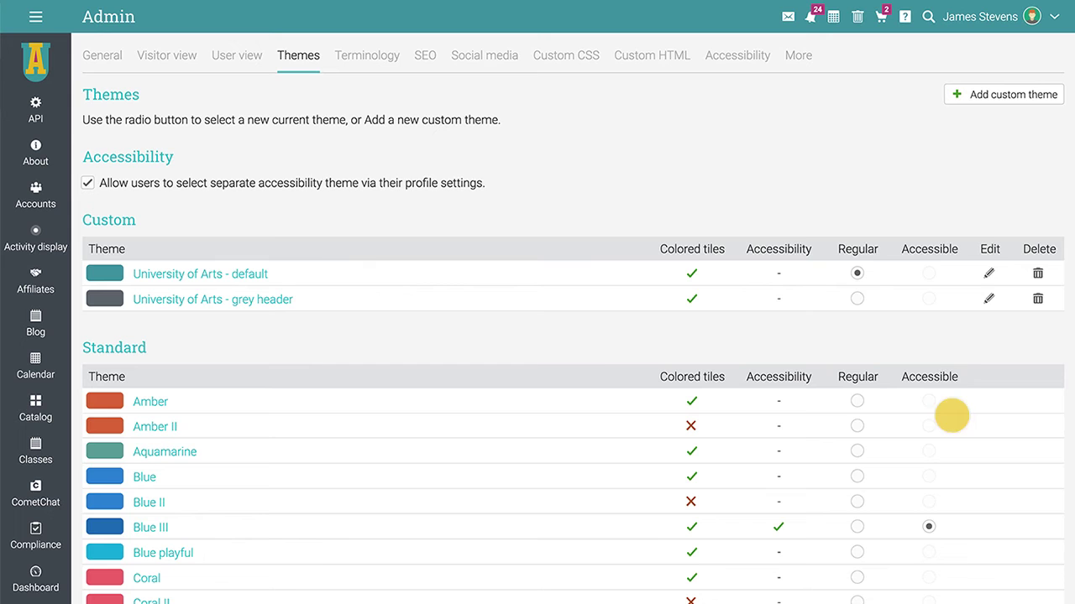
left_click(997, 94)
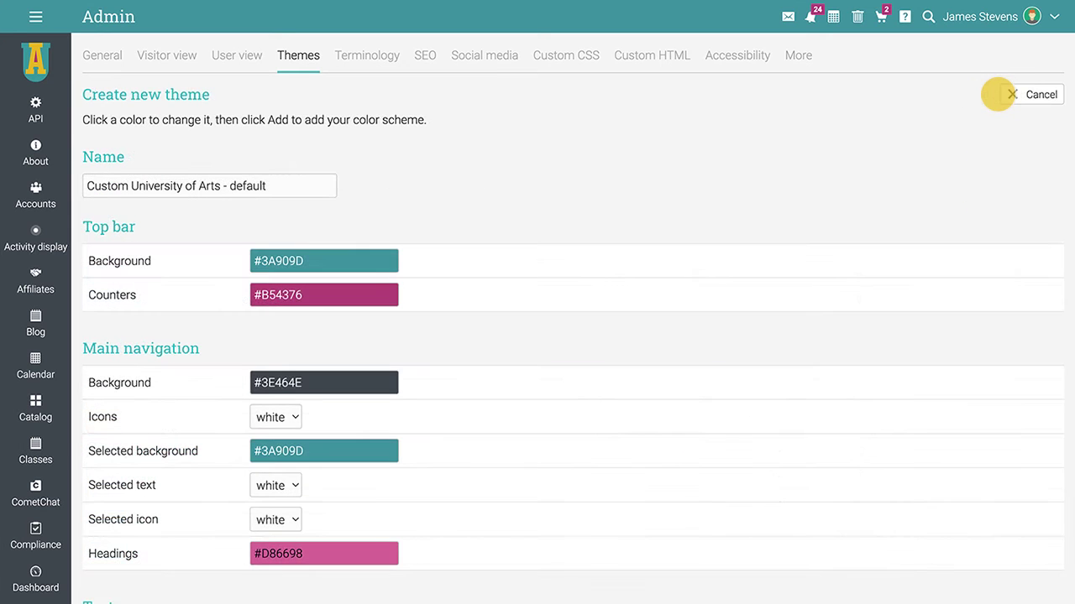
left_click(349, 259)
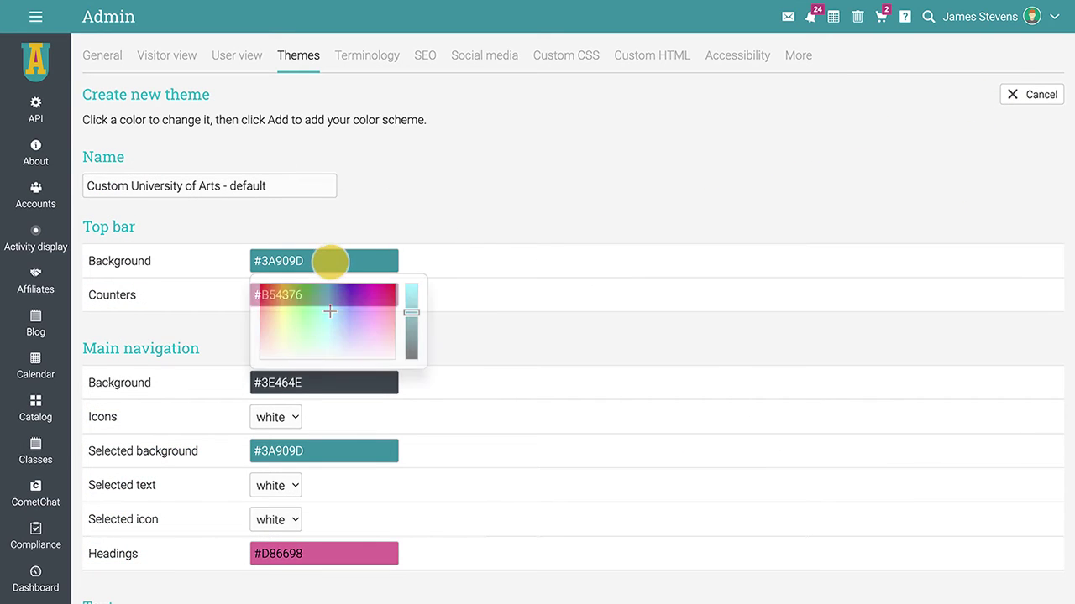
left_click(340, 304)
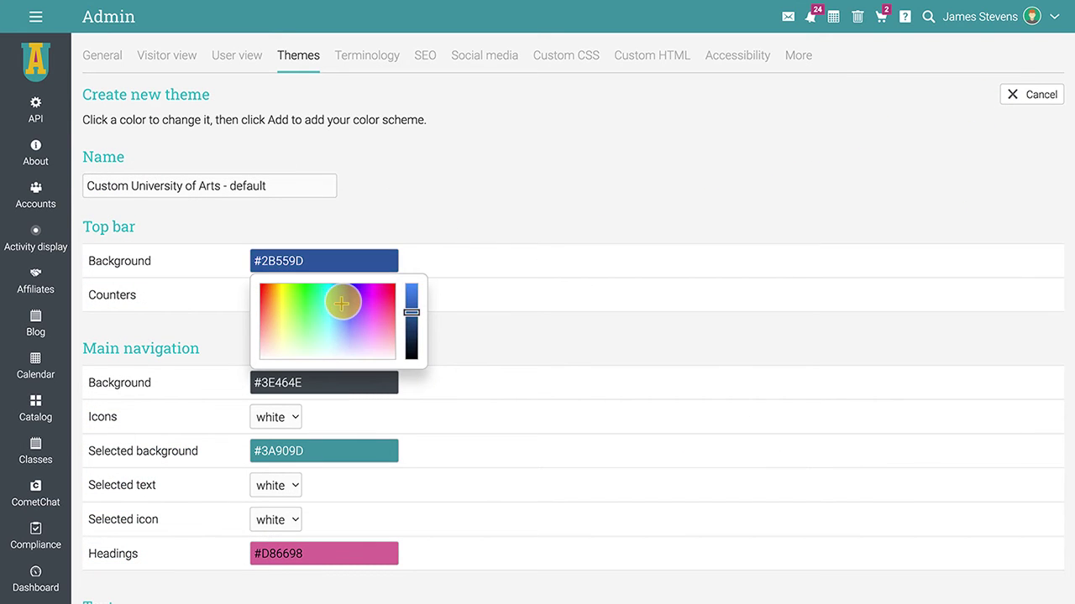
left_click(165, 54)
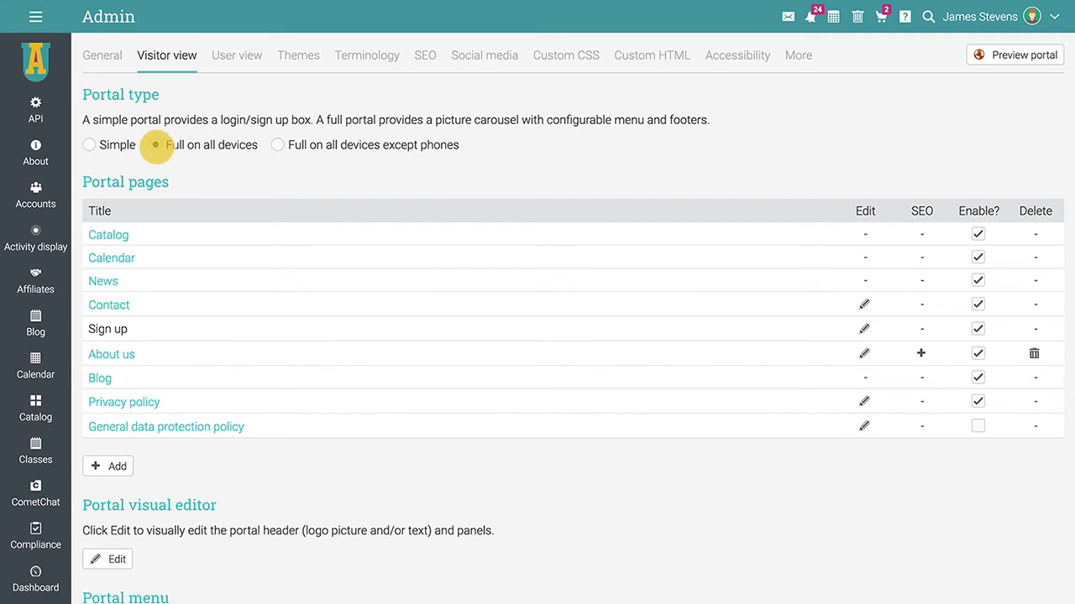
left_click(88, 144)
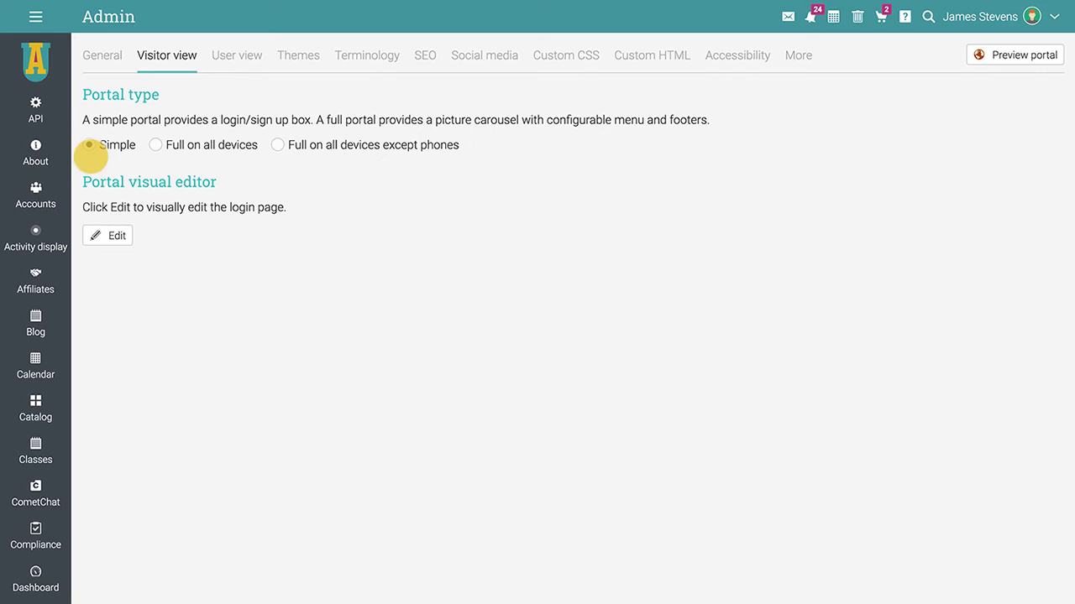
left_click(108, 236)
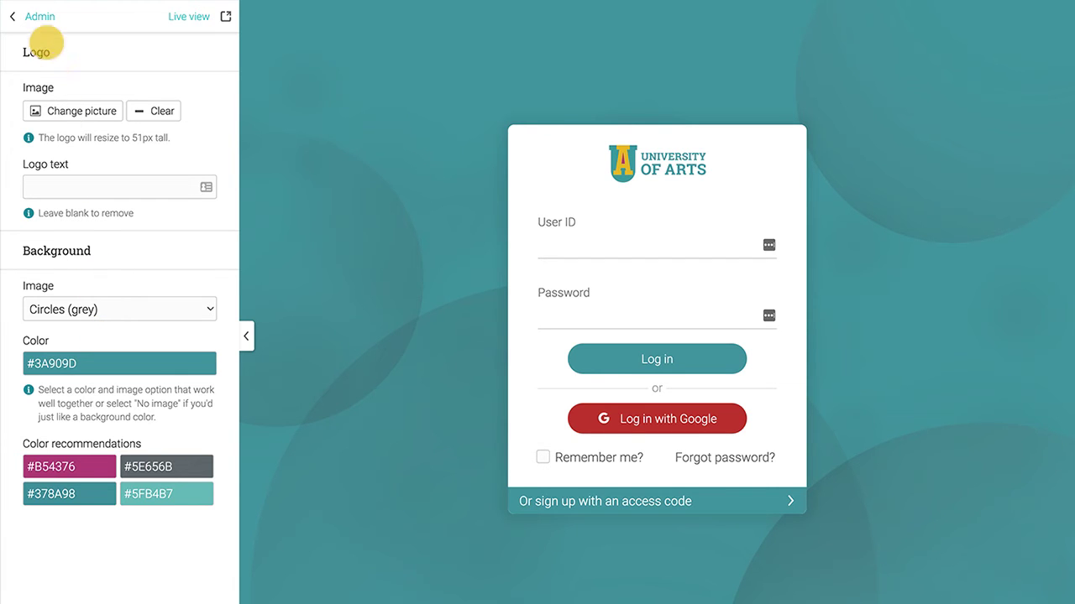
left_click(41, 16)
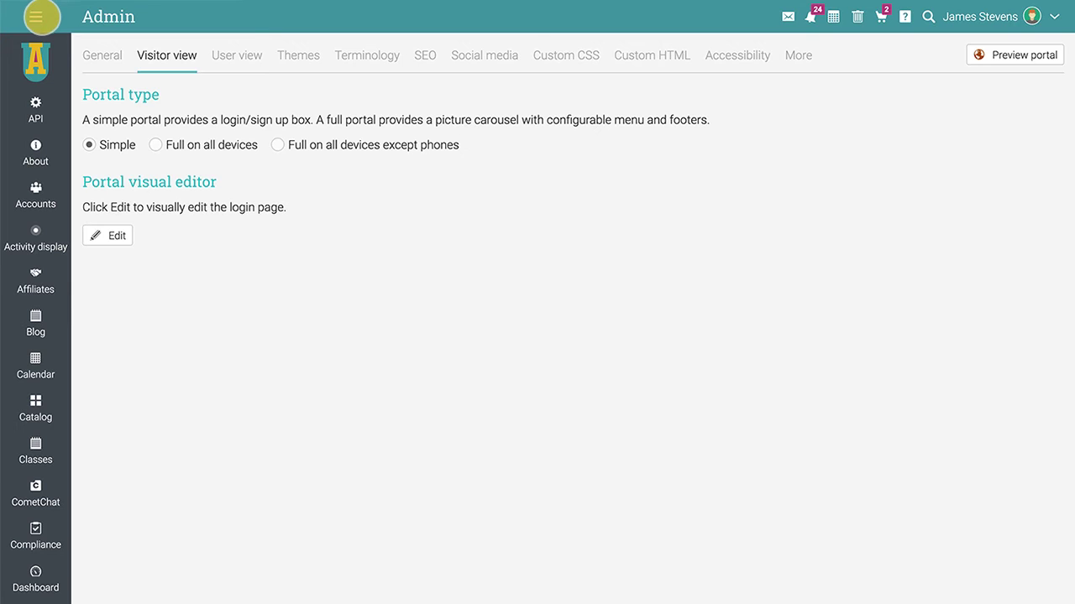
left_click(155, 145)
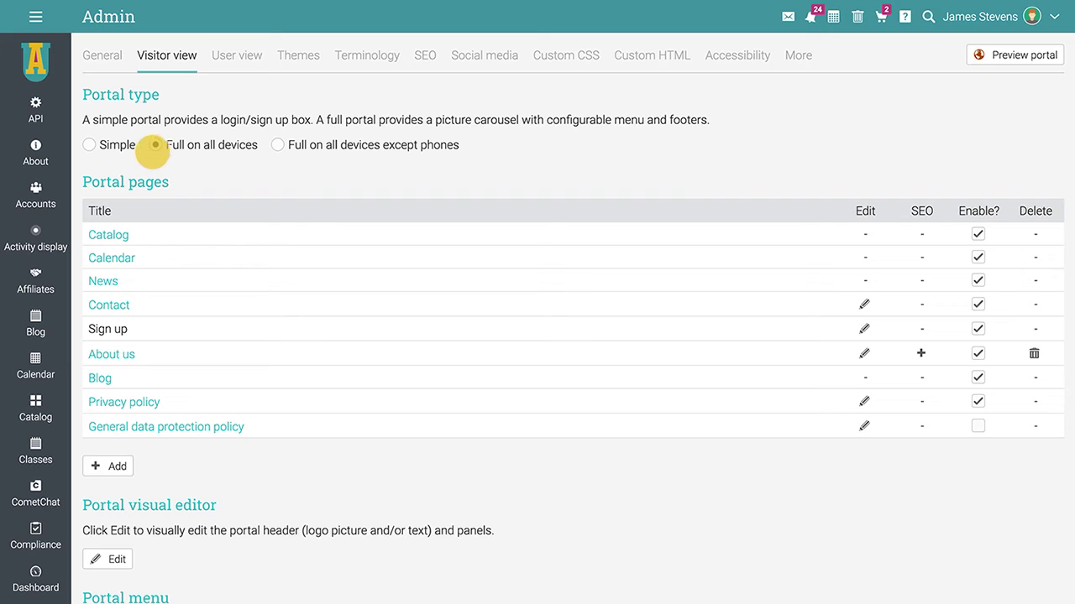
left_click(108, 559)
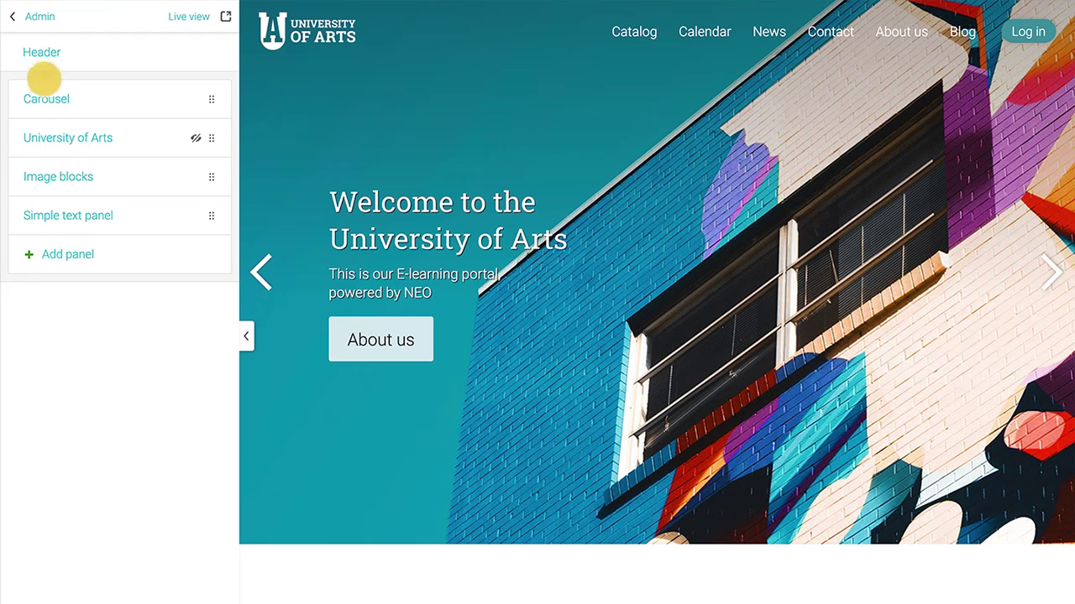
left_click(40, 52)
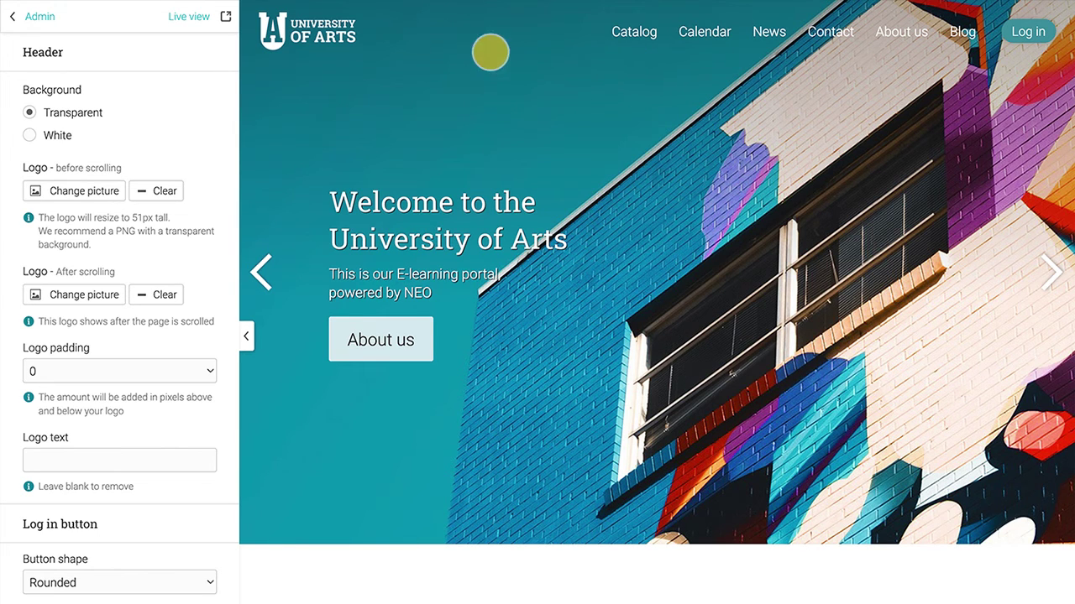
left_click(38, 17)
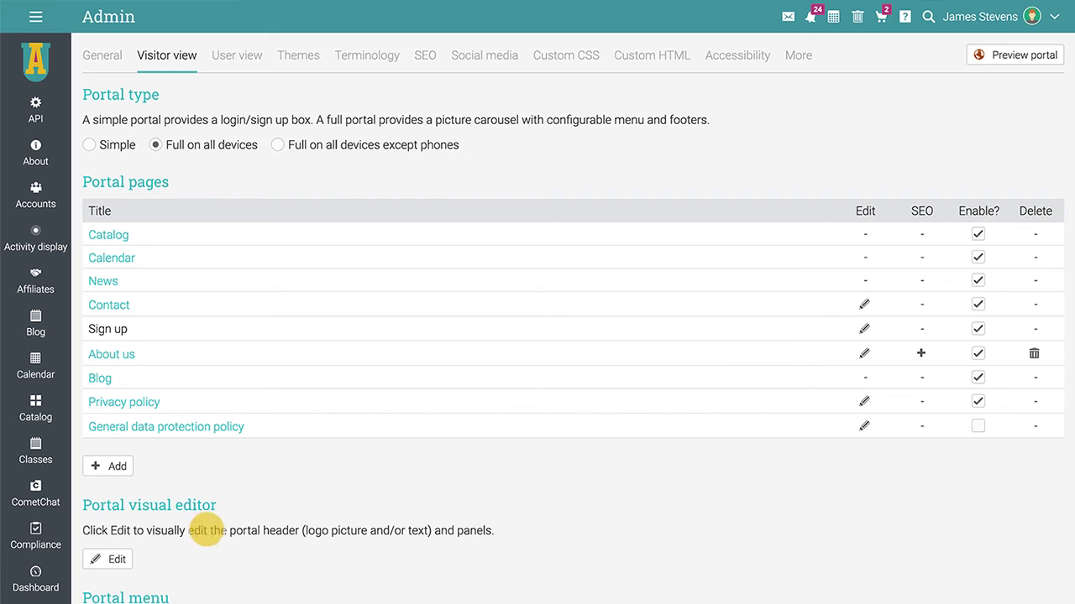
Step: Reopen the visual editor, look at the panel types without adding one, and open the Carousel panel's settings
left_click(105, 559)
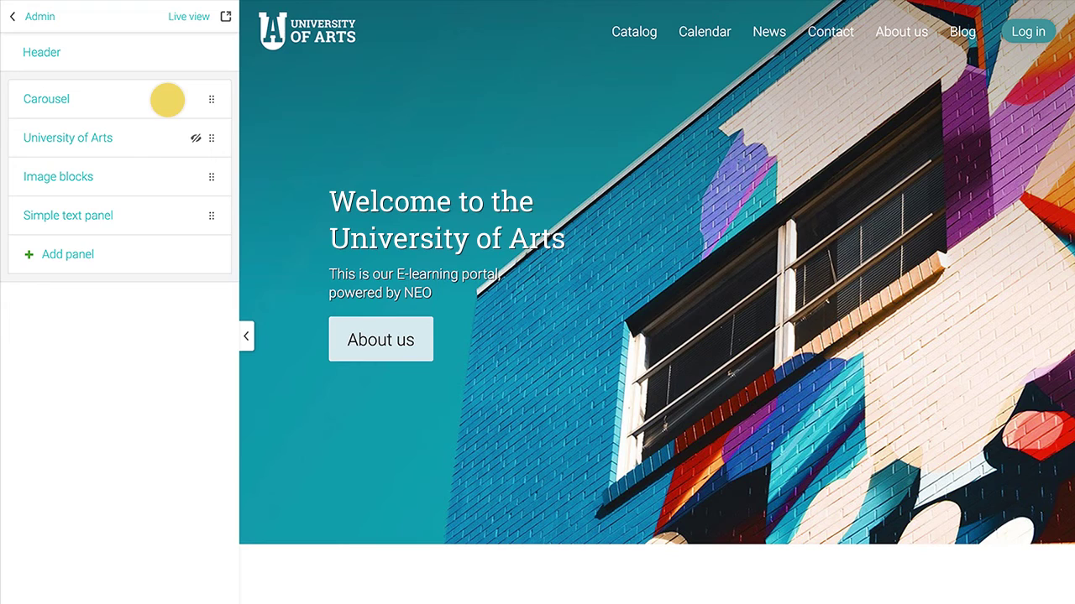
left_click(90, 255)
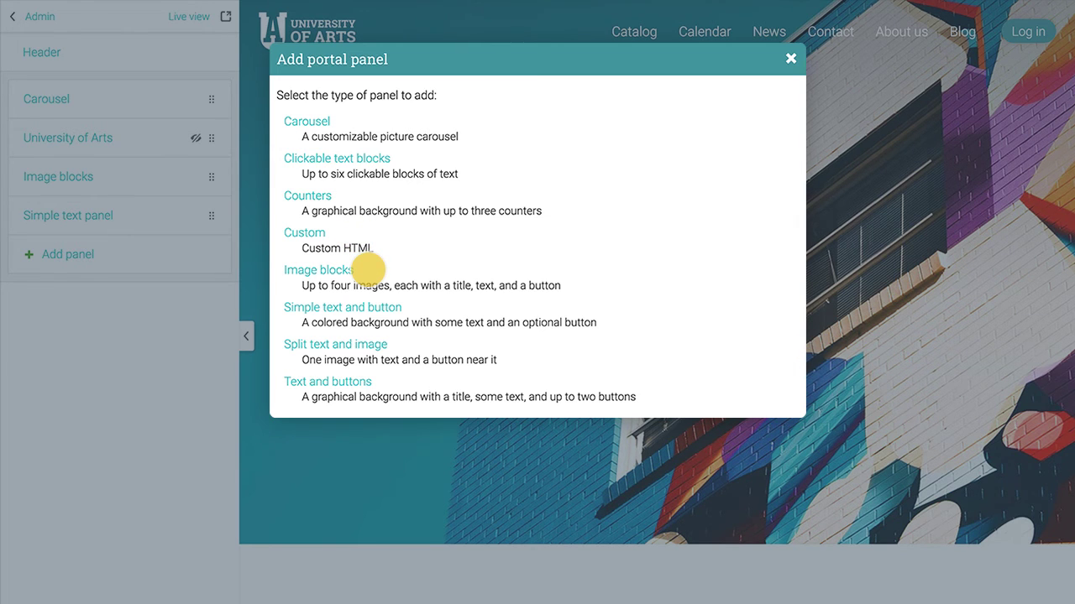
left_click(787, 58)
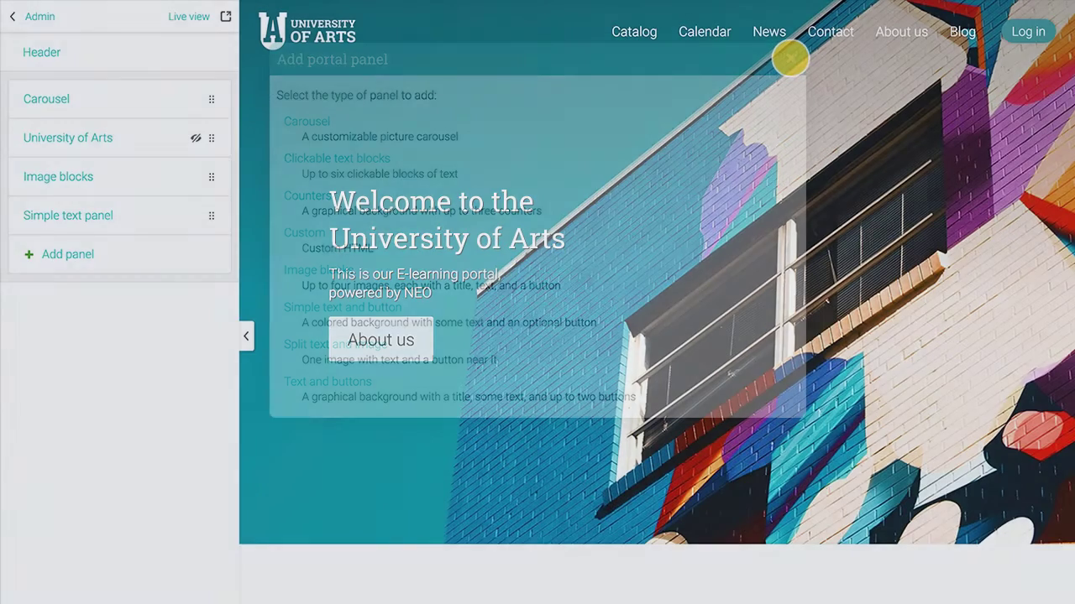
left_click(89, 100)
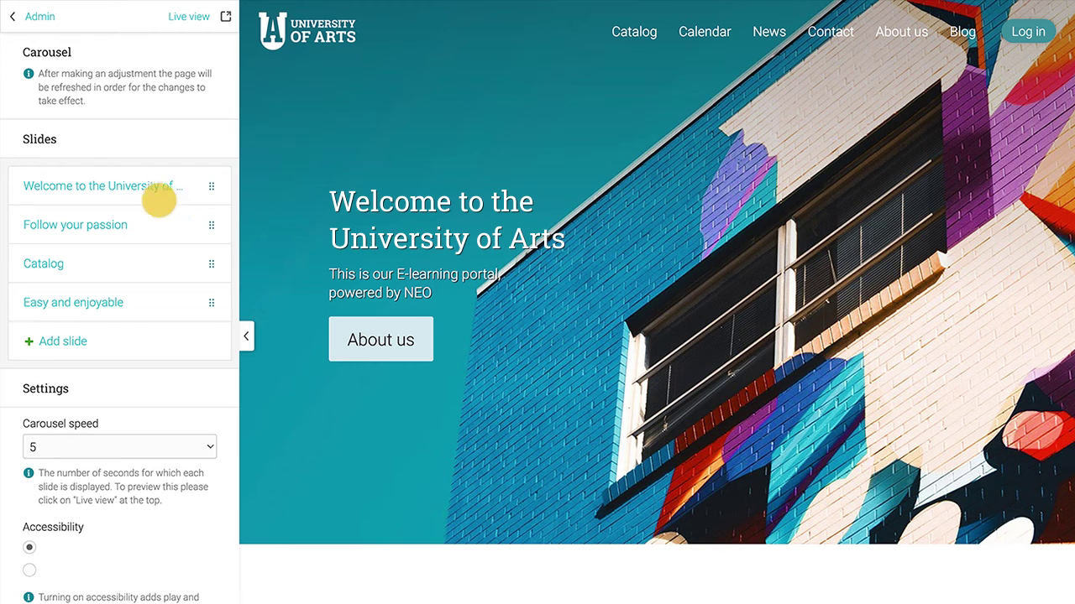
Step: Change slide 1's heading to 'Welcome to the University of Science'
left_click(131, 185)
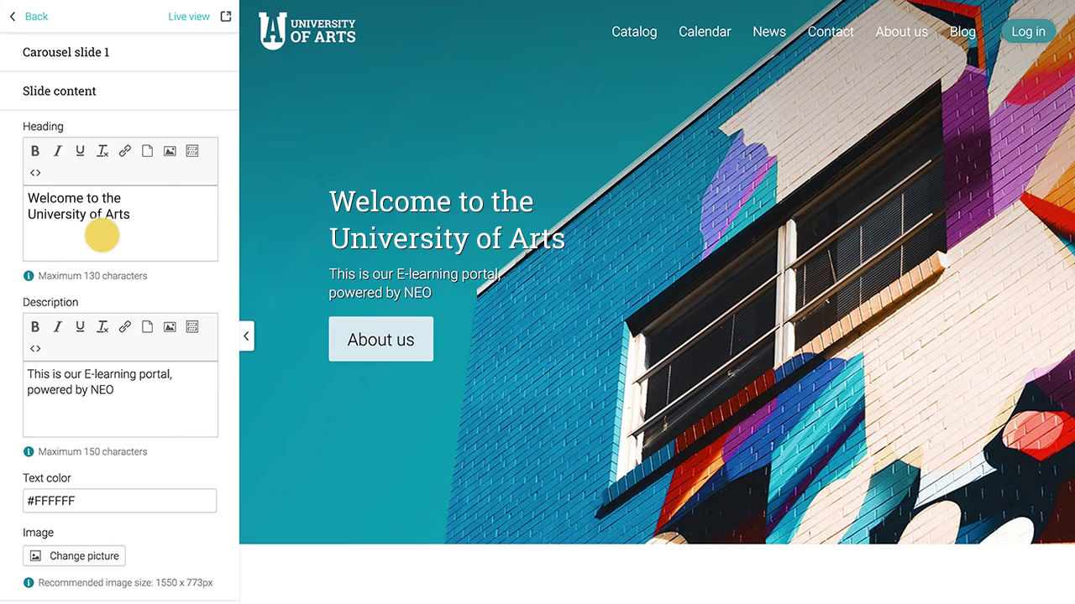
key("BackSpace")
key("BackSpace")
key("BackSpace")
key("BackSpace")
type("Science")
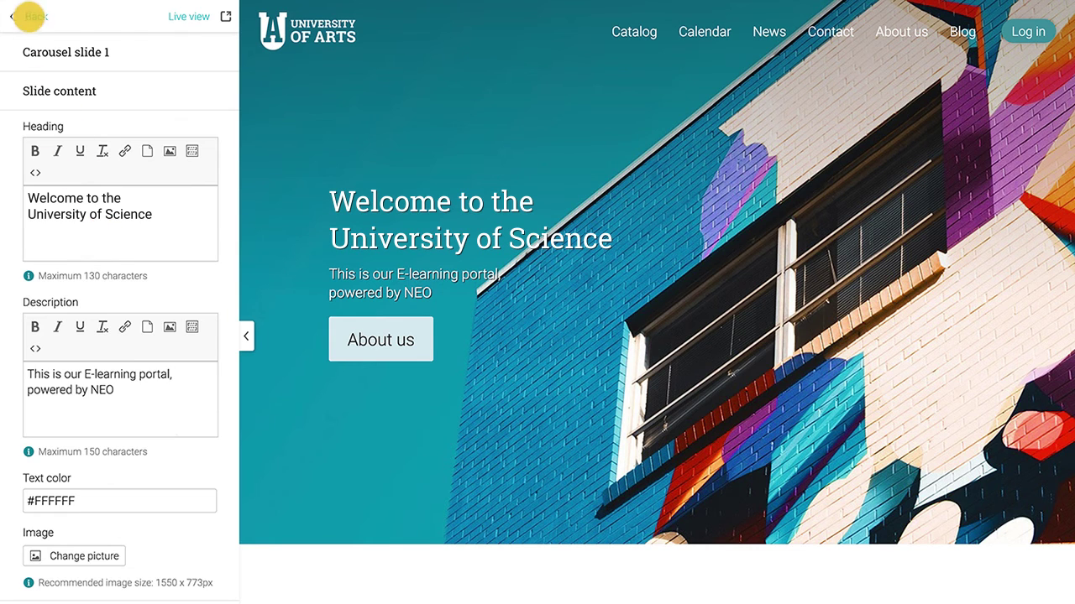
Step: Hide the first slide from the carousel so it opens on 'Follow your passion'
left_click(30, 16)
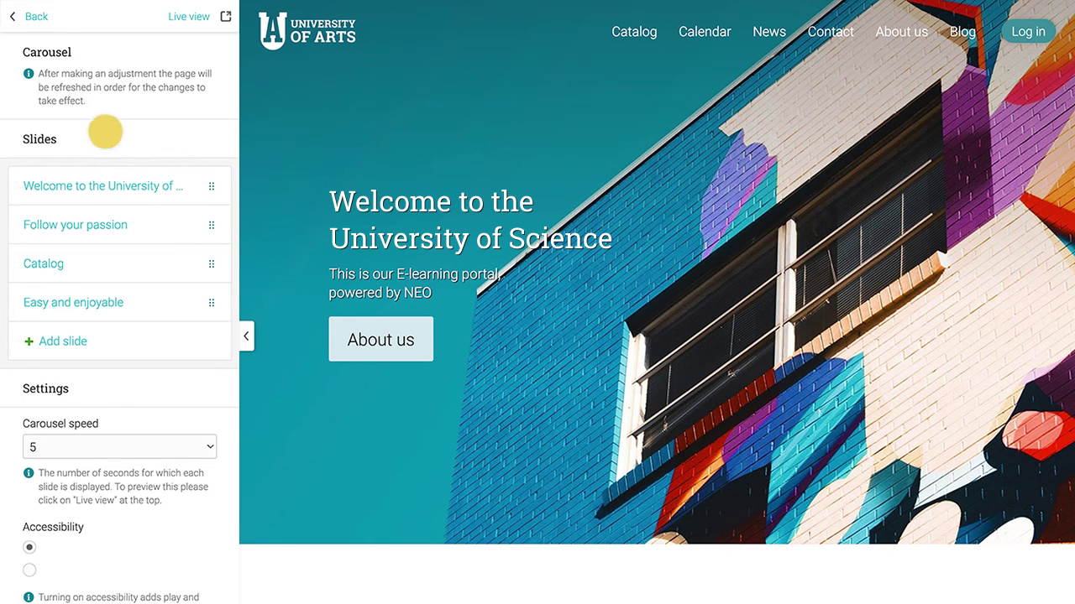
mouse_move(137, 184)
left_click(192, 186)
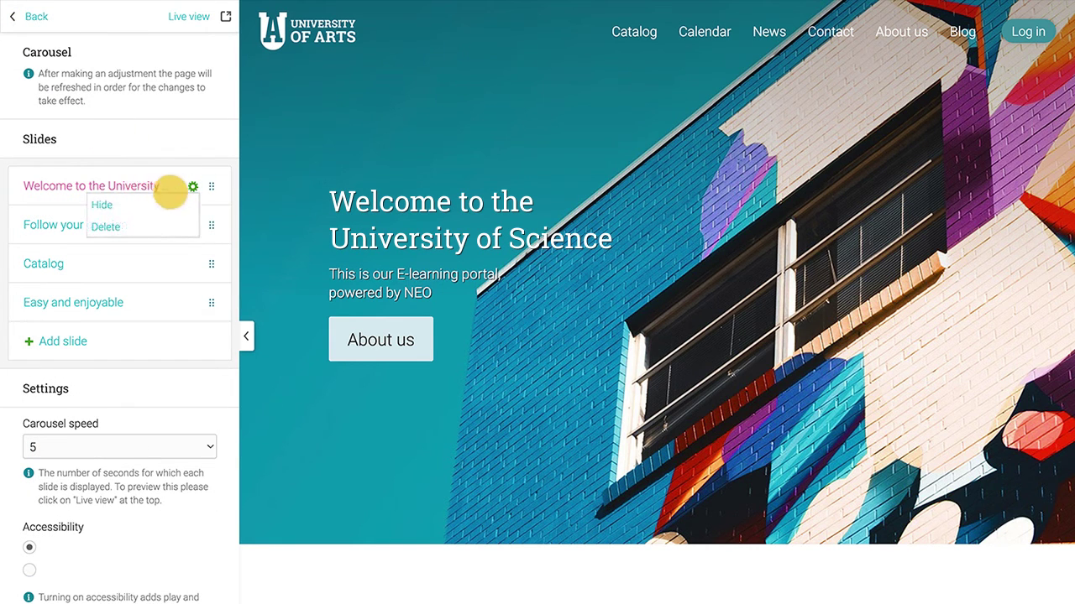
left_click(132, 204)
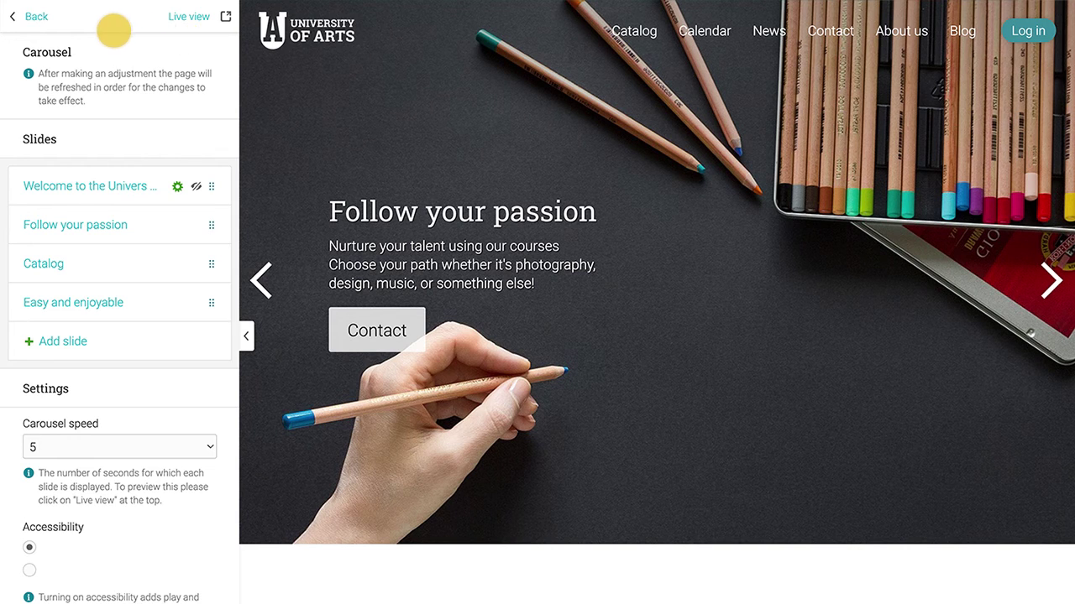
Step: Drag the Image blocks panel below the Simple text panel and return to the admin settings
left_click(37, 16)
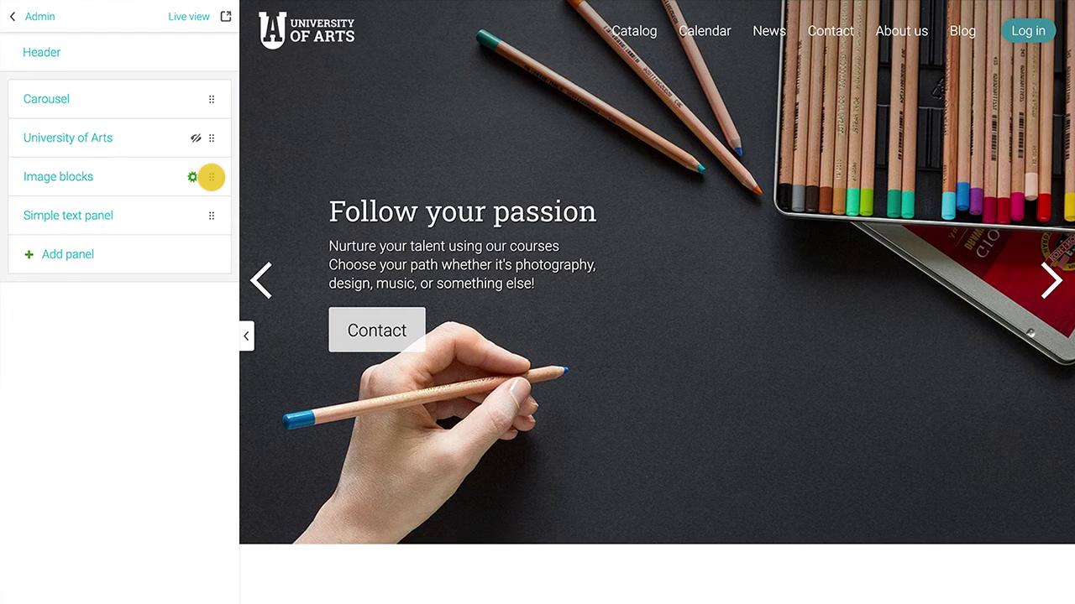
left_click_drag(211, 176, 211, 215)
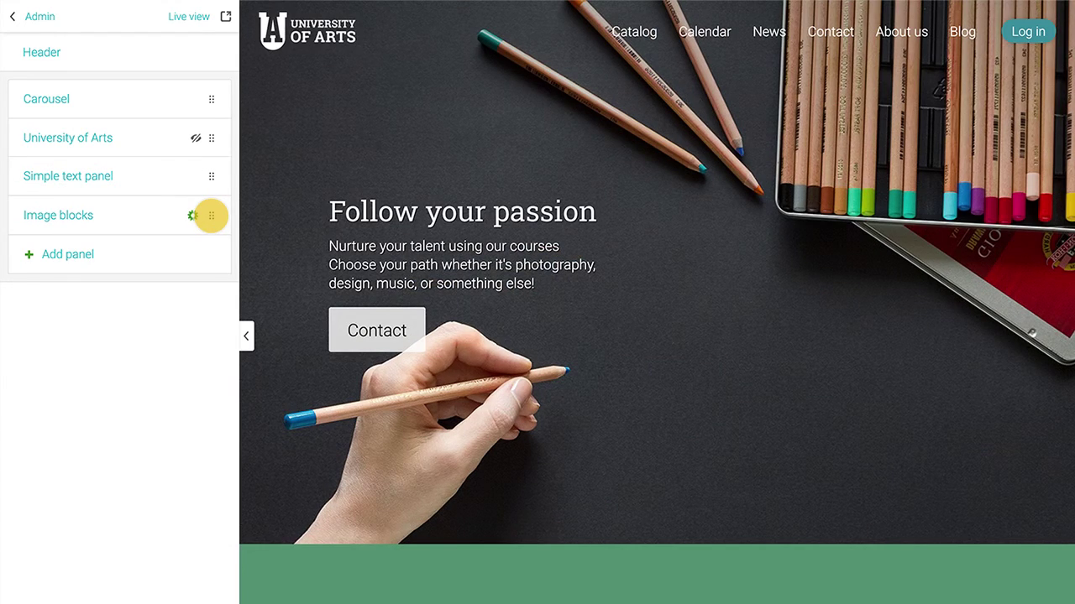
left_click(33, 17)
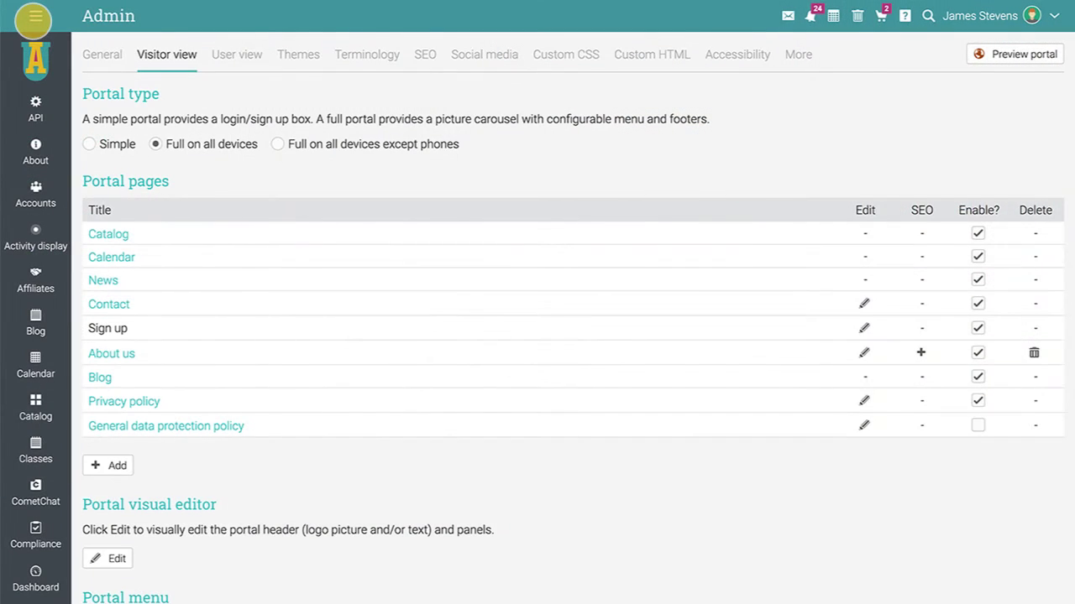
Step: Scroll the Visitor view settings to review the portal panels, with University of Arts disabled
scroll(34, 21, "down", 8)
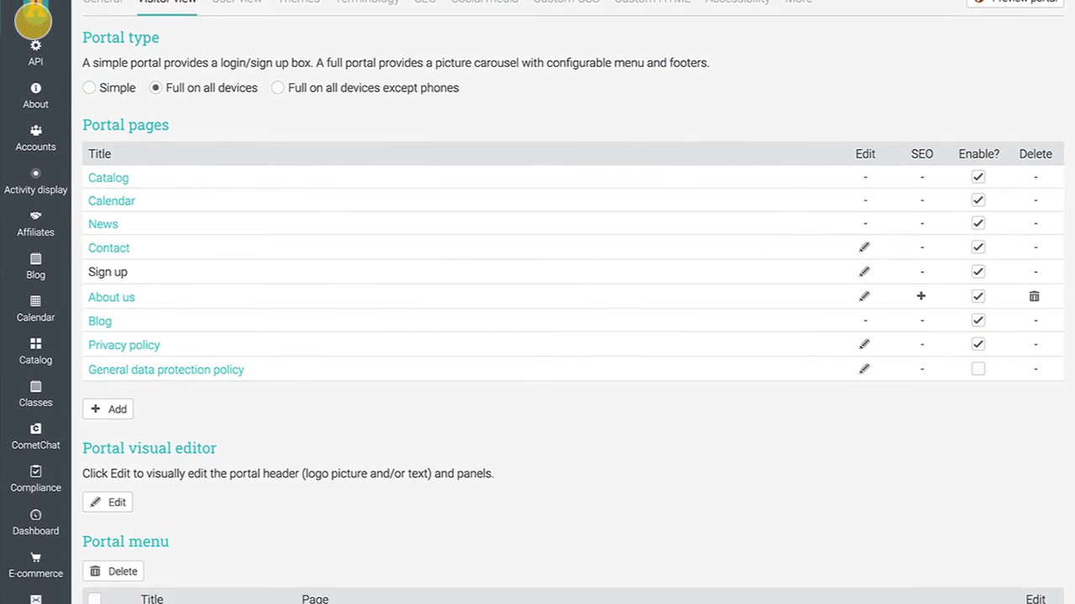
scroll(33, 21, "down", 3)
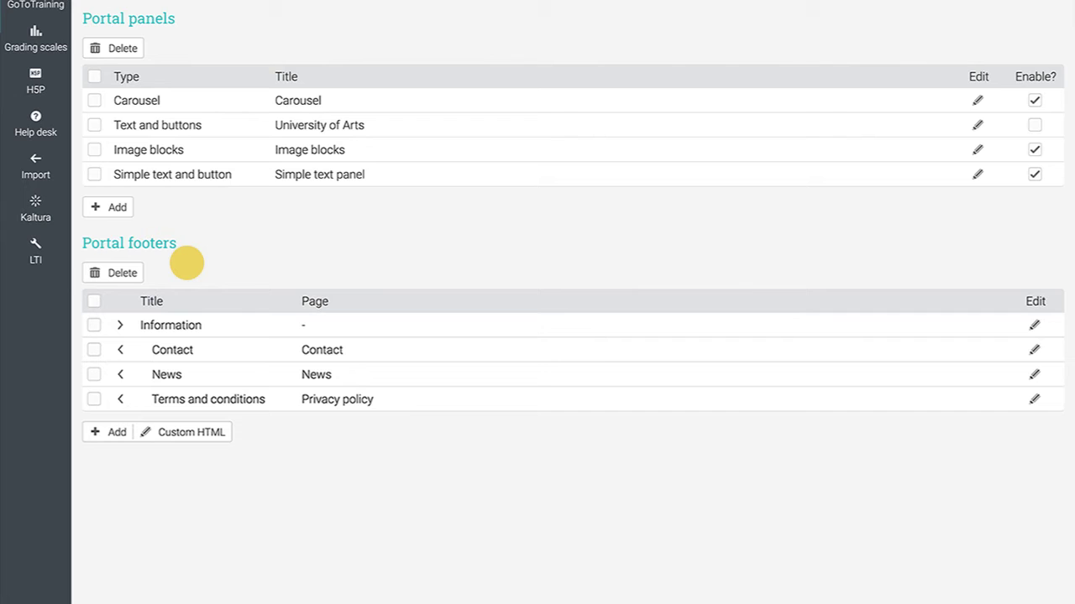
scroll(186, 263, "up", 9)
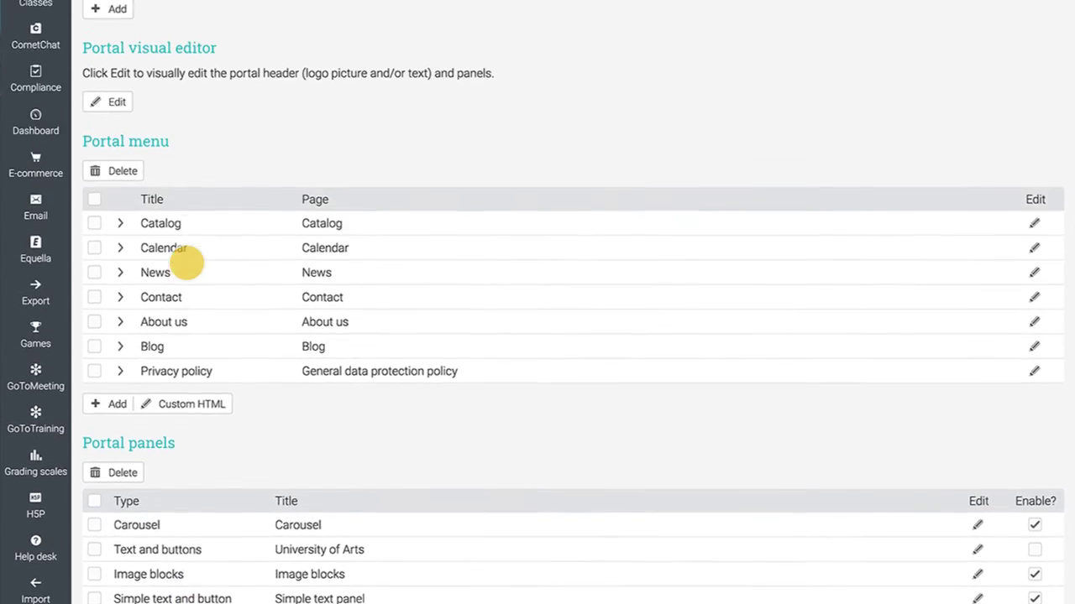
scroll(187, 262, "up", 2)
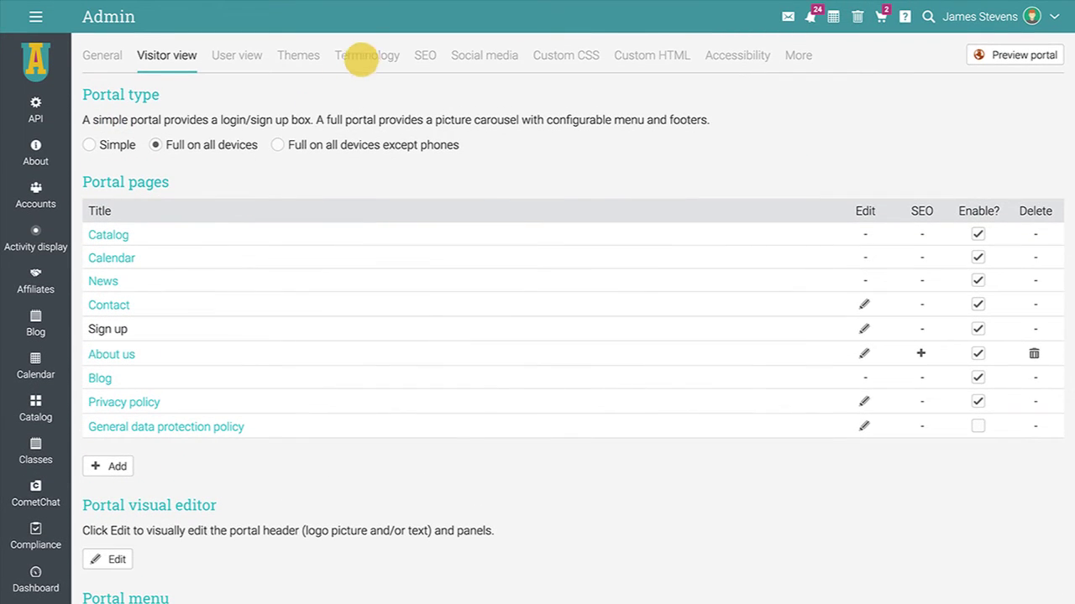
Step: Add a Terminology substitution with Original 'course' and Replacement 'class'
left_click(366, 54)
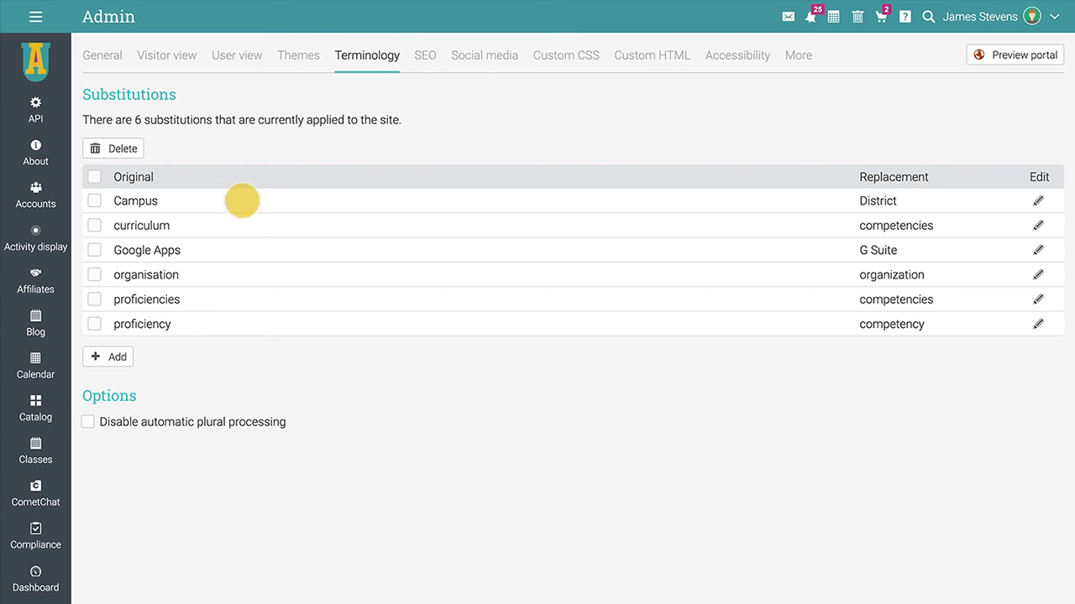
left_click(117, 357)
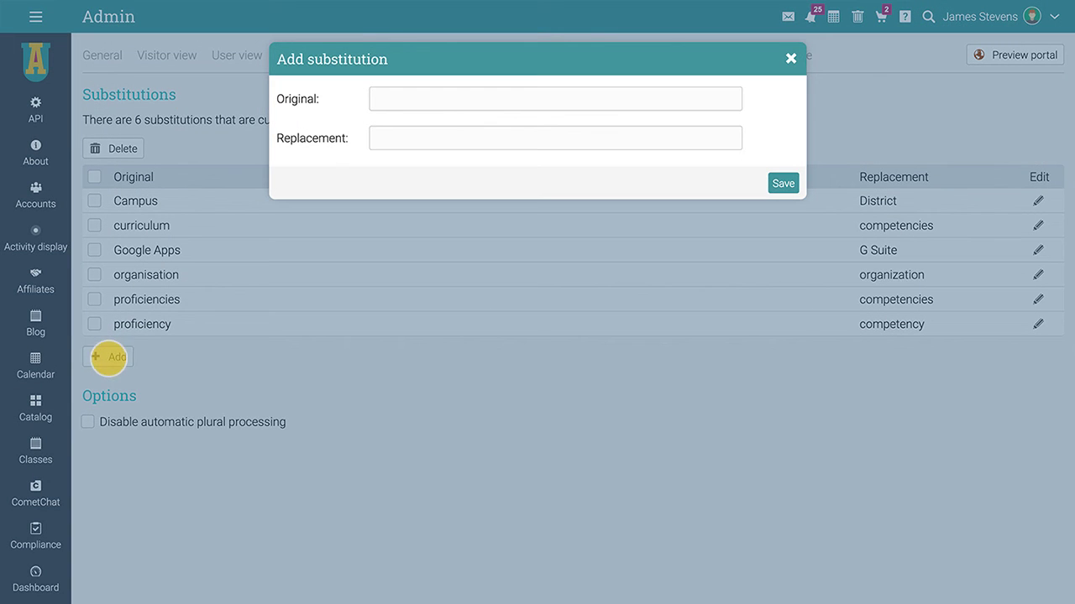
left_click(456, 108)
type("course")
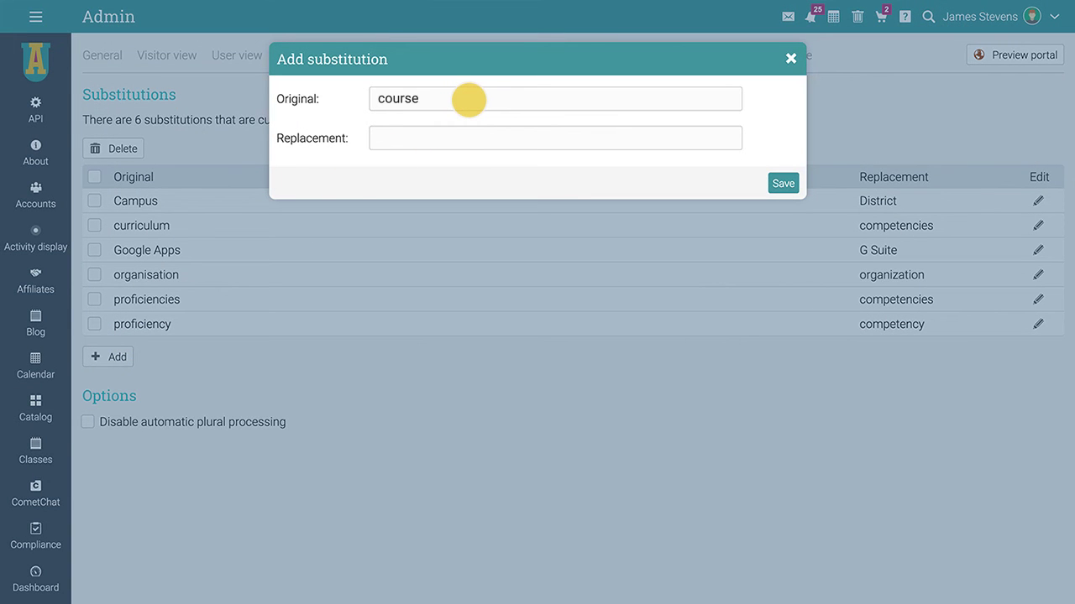
left_click(464, 131)
type("class")
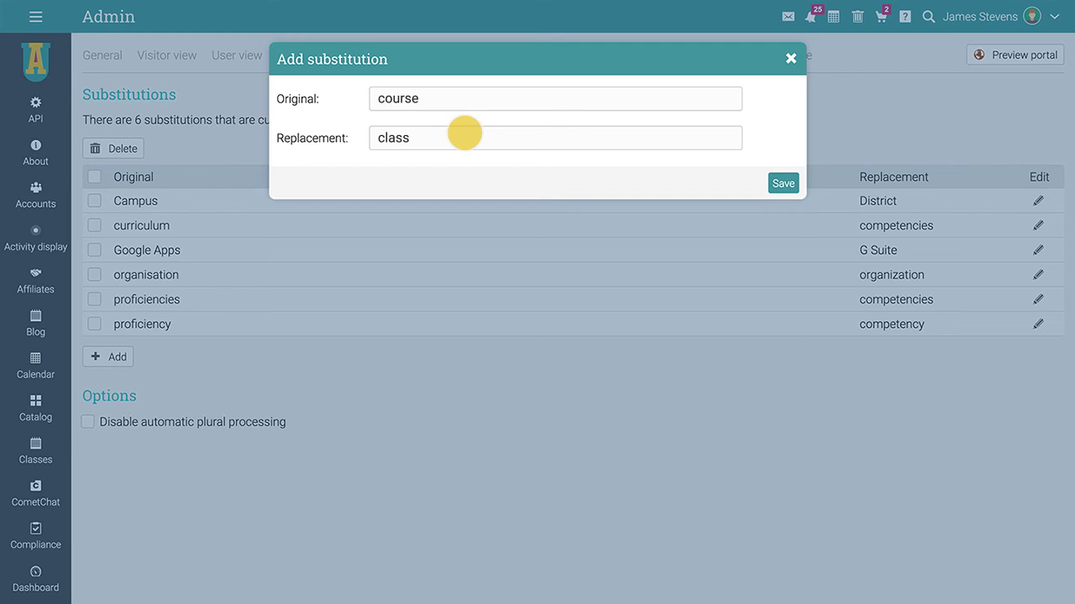
left_click(781, 182)
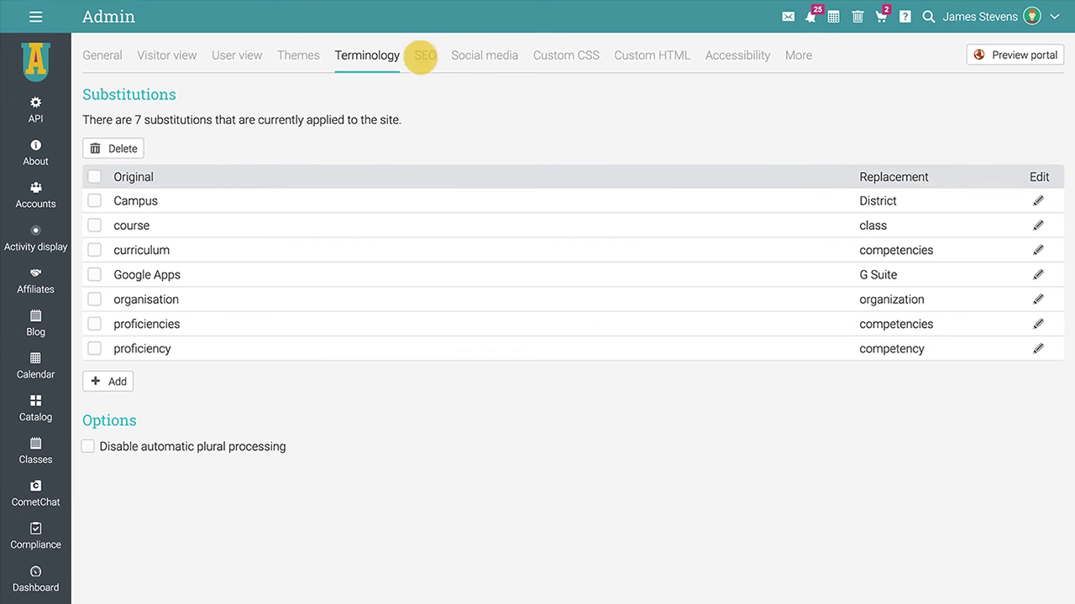
Step: Turn on Search engine indexing in the SEO settings
left_click(421, 56)
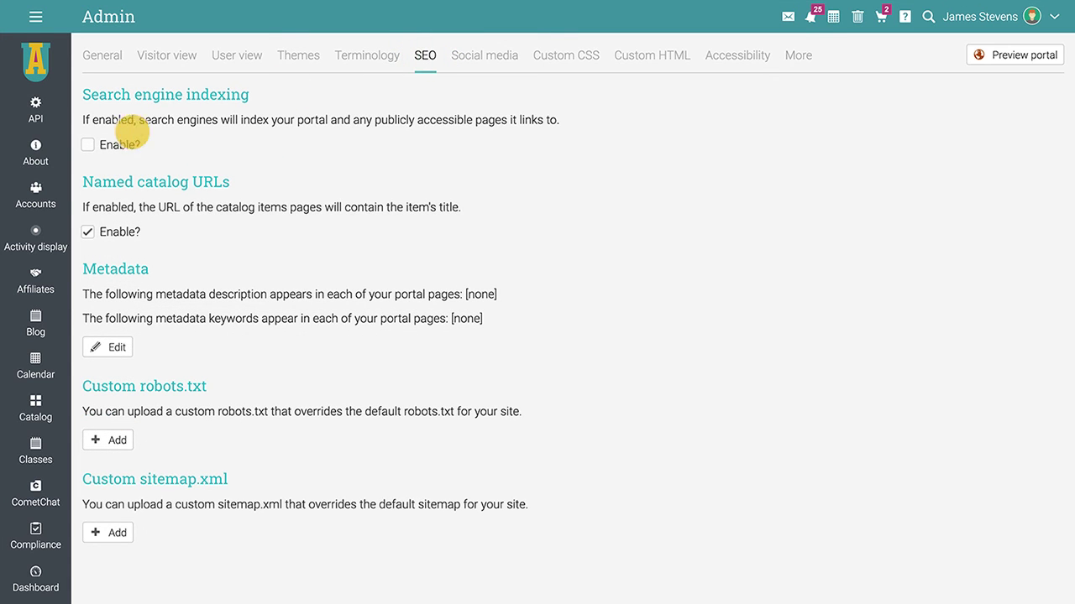
left_click(87, 145)
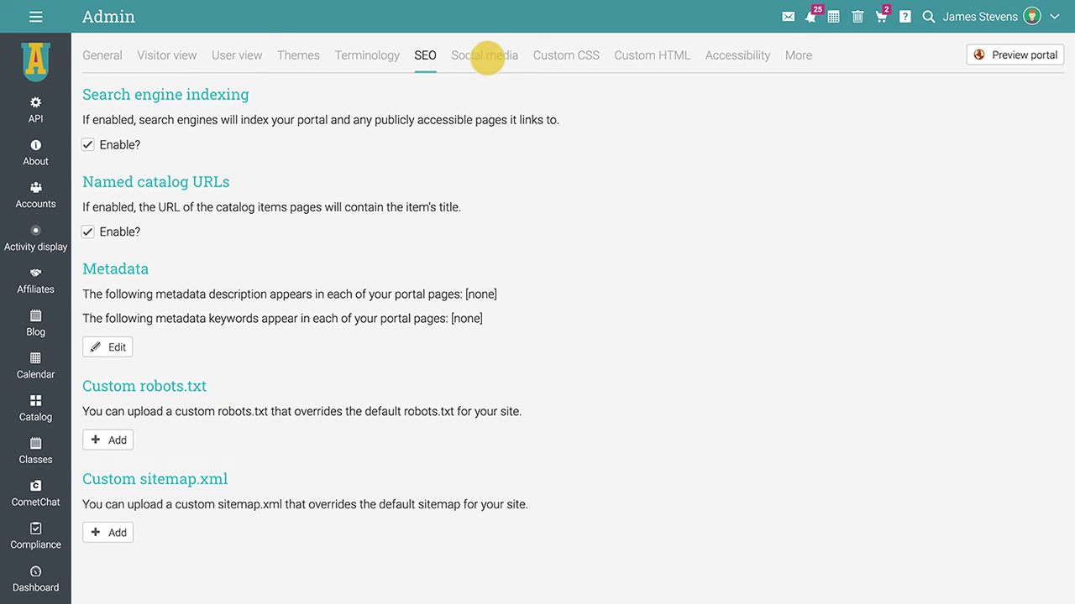
Step: Show the Social media settings with the Facebook, Twitter, Pinterest, YouTube and Instagram links
left_click(485, 57)
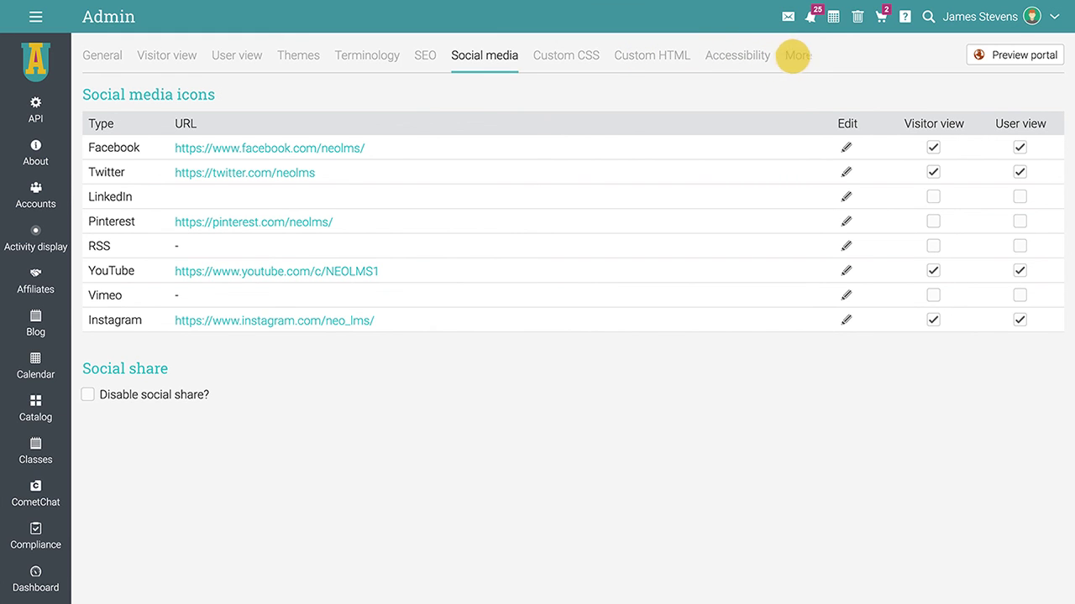
Step: Show the More settings for session timeout, captcha, login widget, favicon and Google fonts
left_click(798, 55)
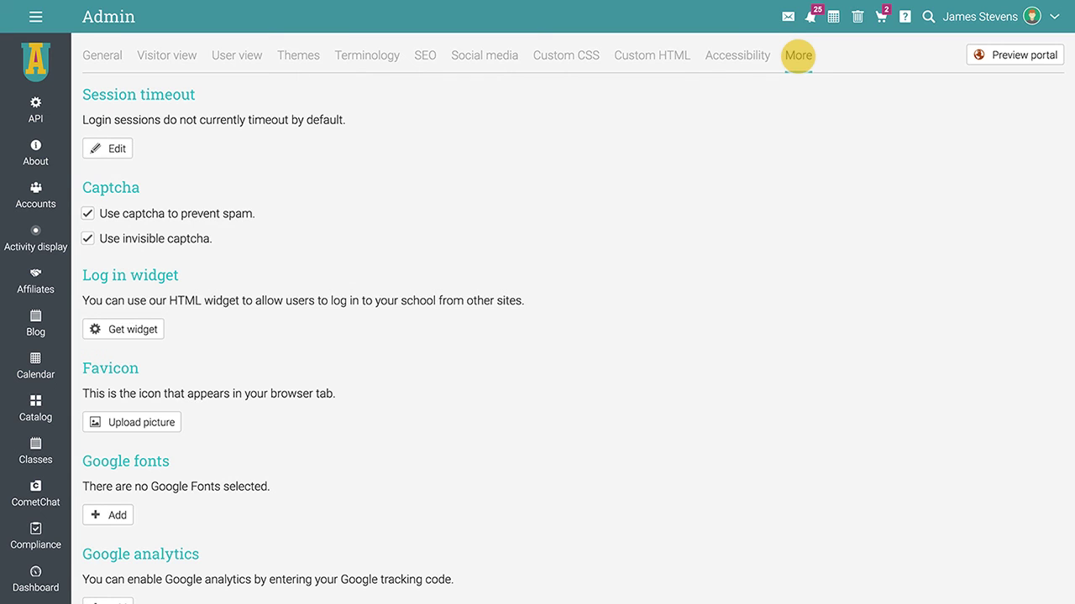